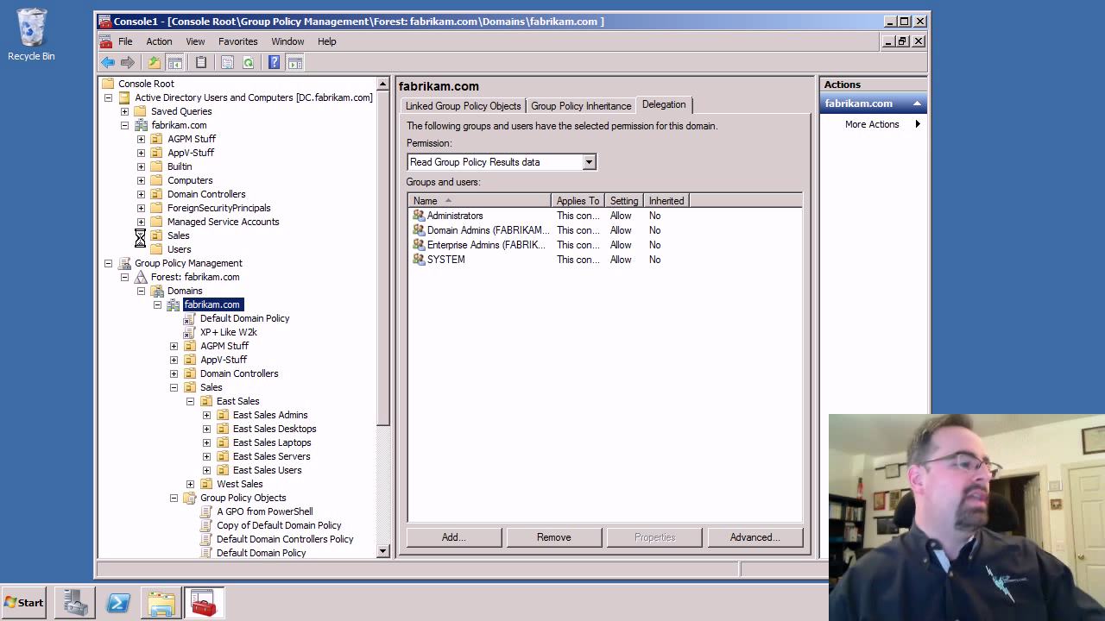
Step: Start delegating control of the East Sales Users OU under Sales > East Sales, continuing to the users or groups selection
left_click(141, 235)
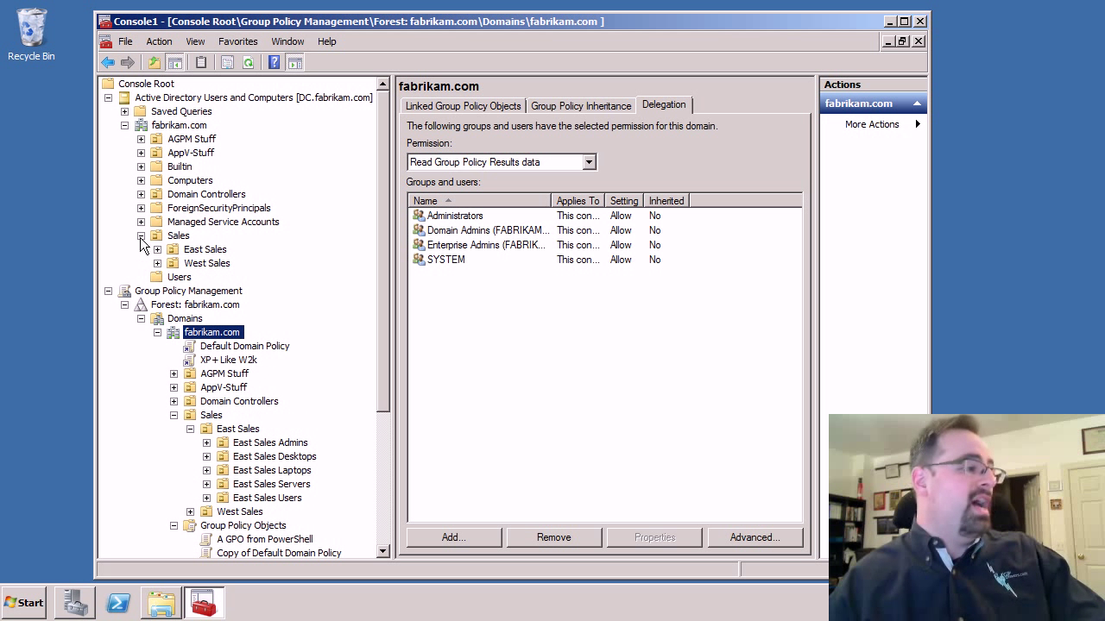
left_click(158, 250)
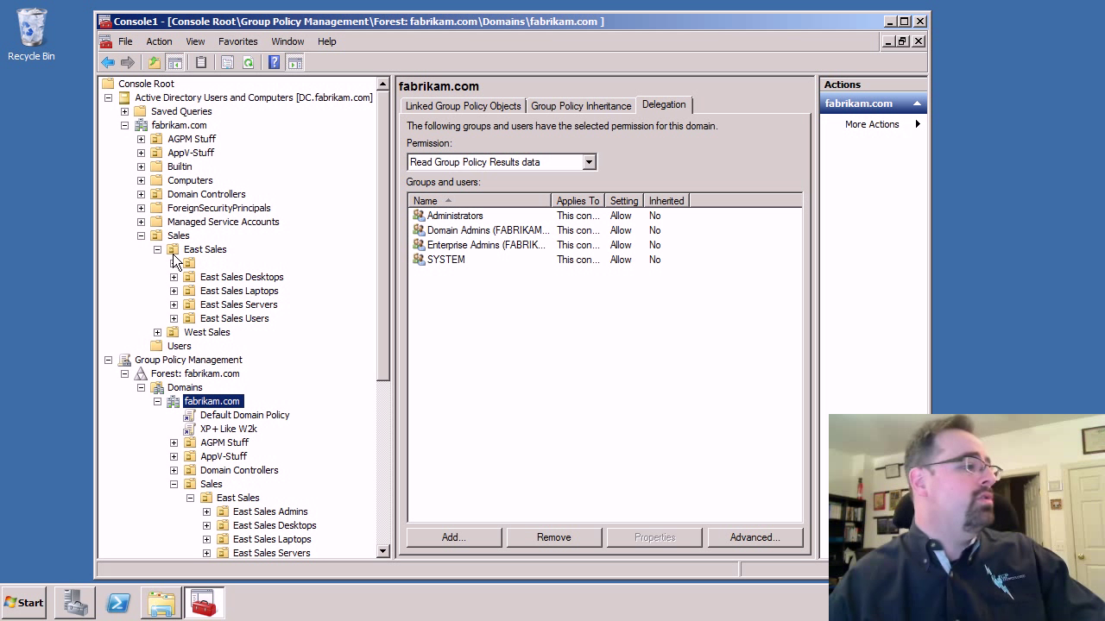
left_click(173, 318)
right_click(240, 321)
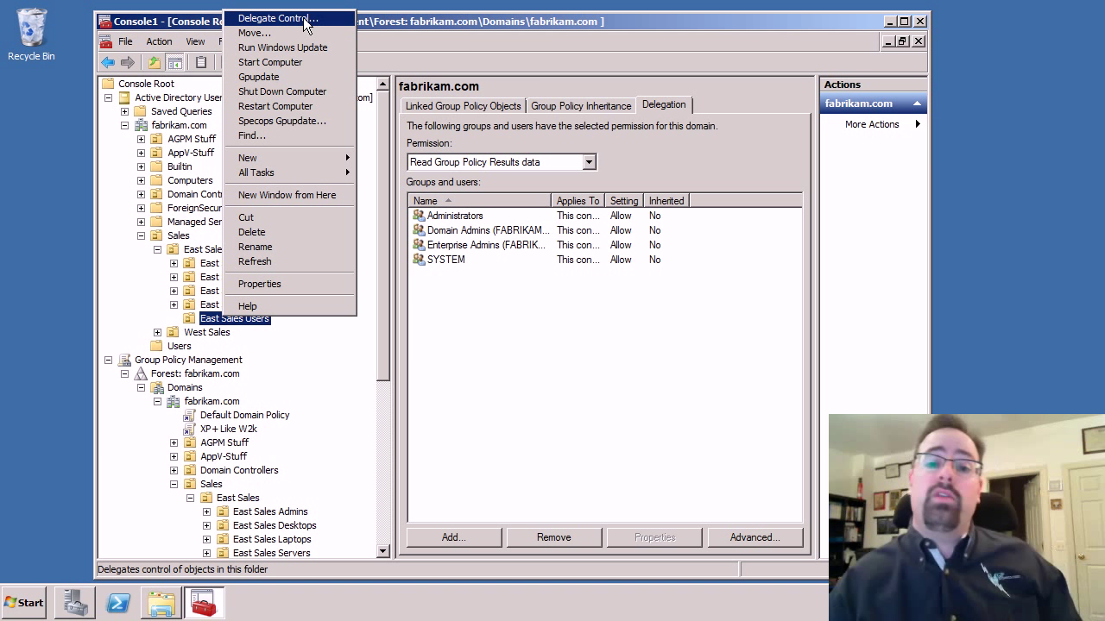
left_click(306, 22)
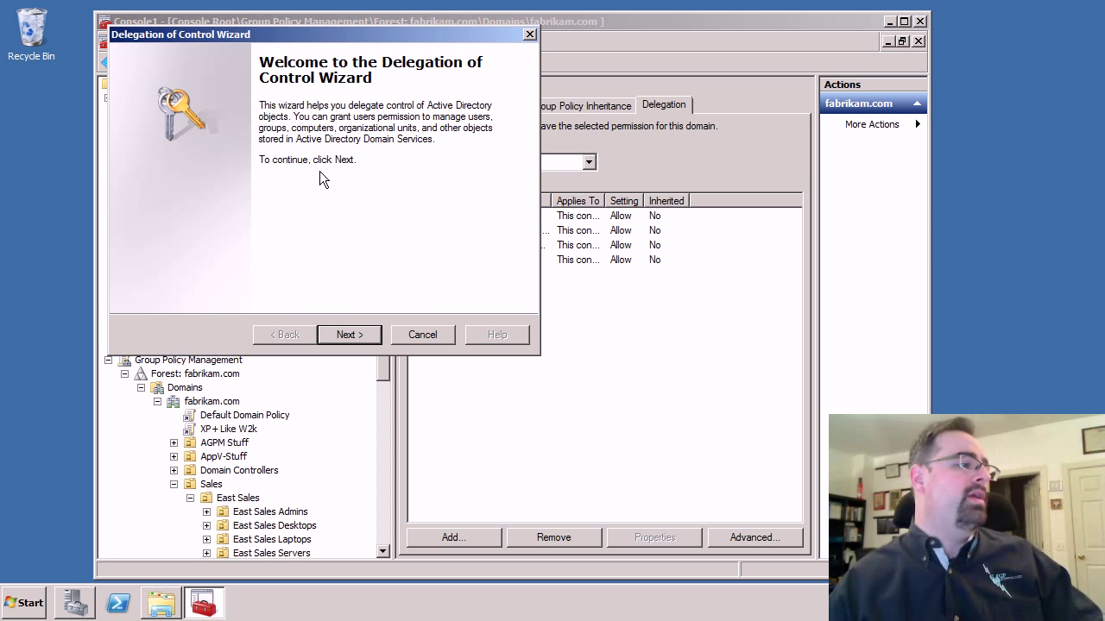
left_click(350, 335)
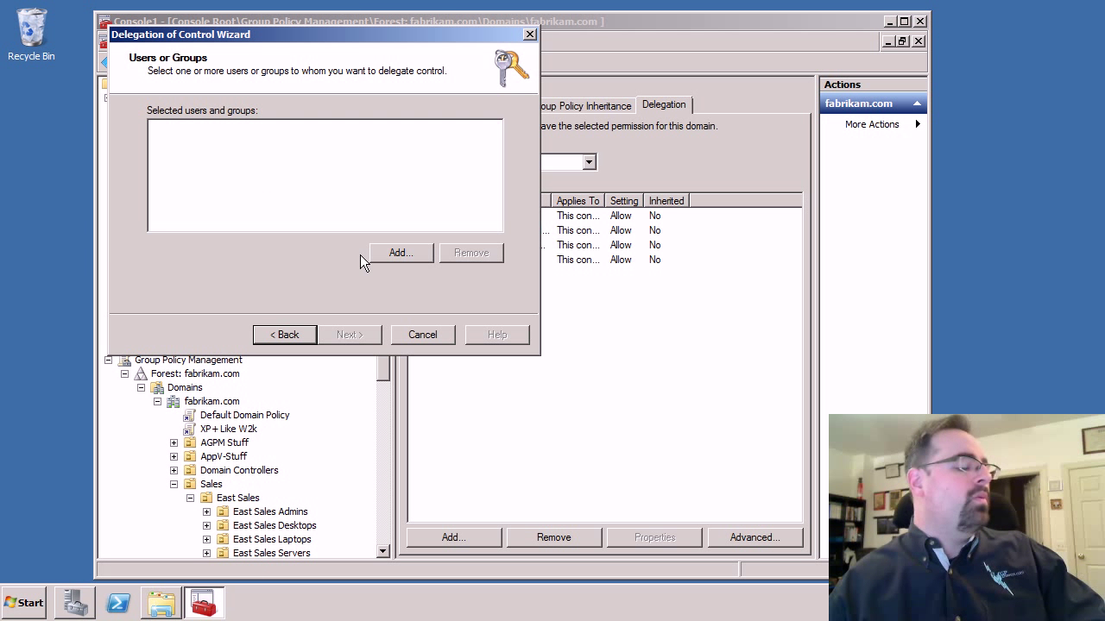
Step: Add eastsalesuser1 as the user receiving delegated control and proceed to the common tasks to delegate
left_click(401, 254)
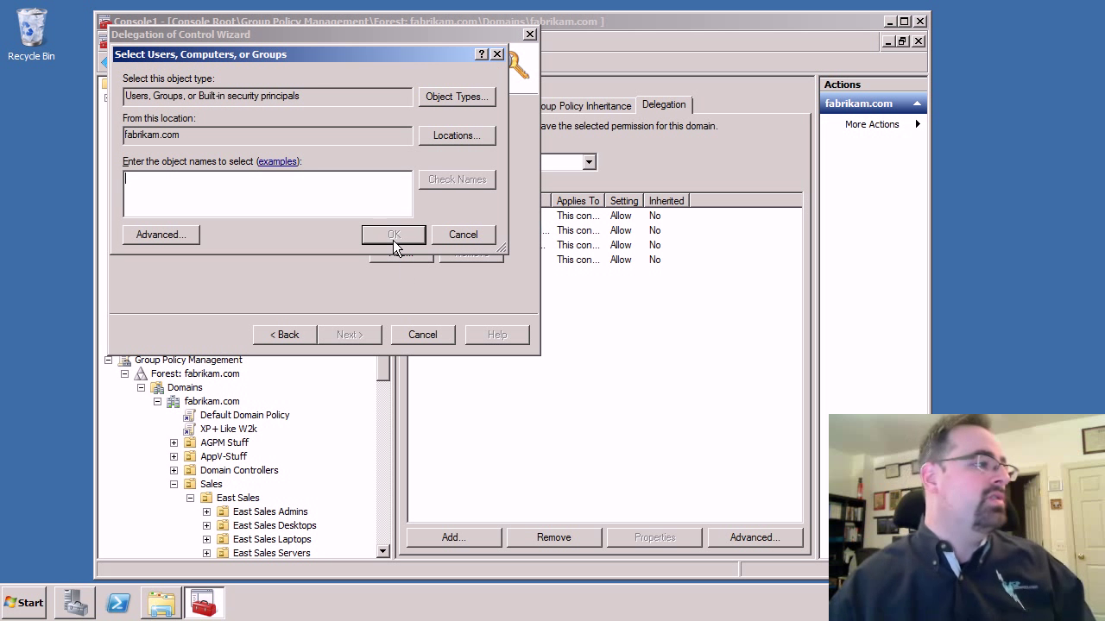
type("eastsalesuser1")
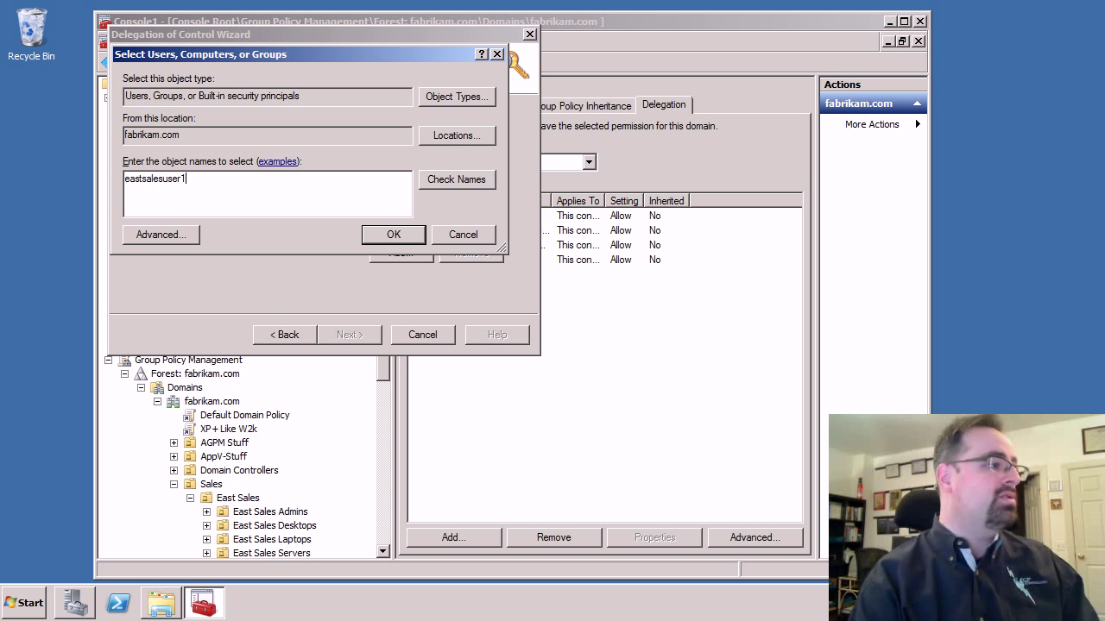
key("Return")
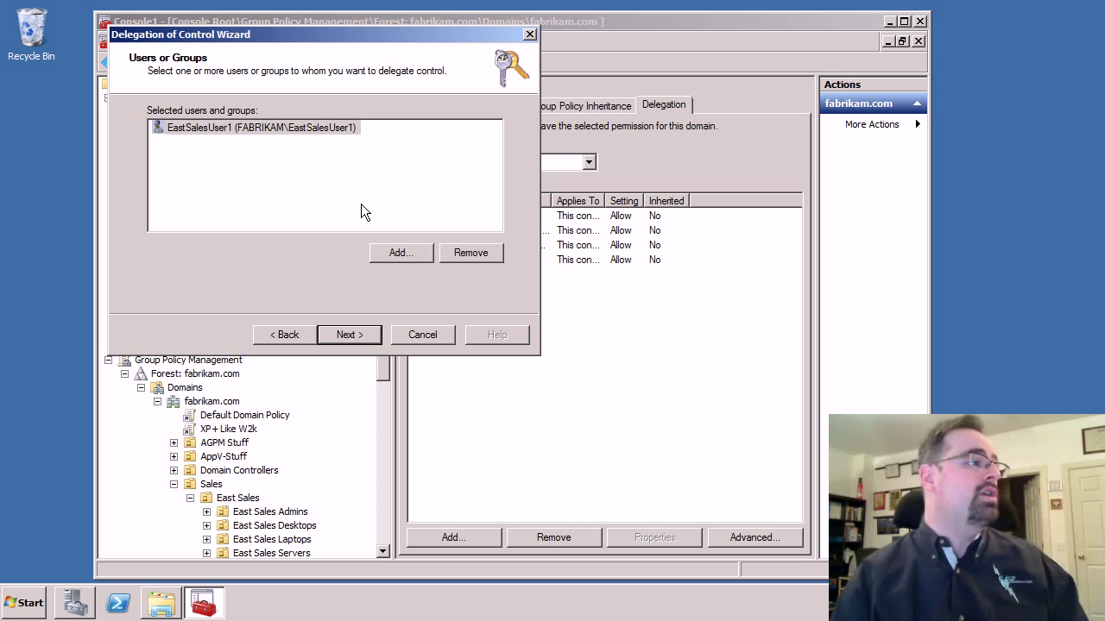
left_click(349, 335)
scroll(474, 164, "down", 1)
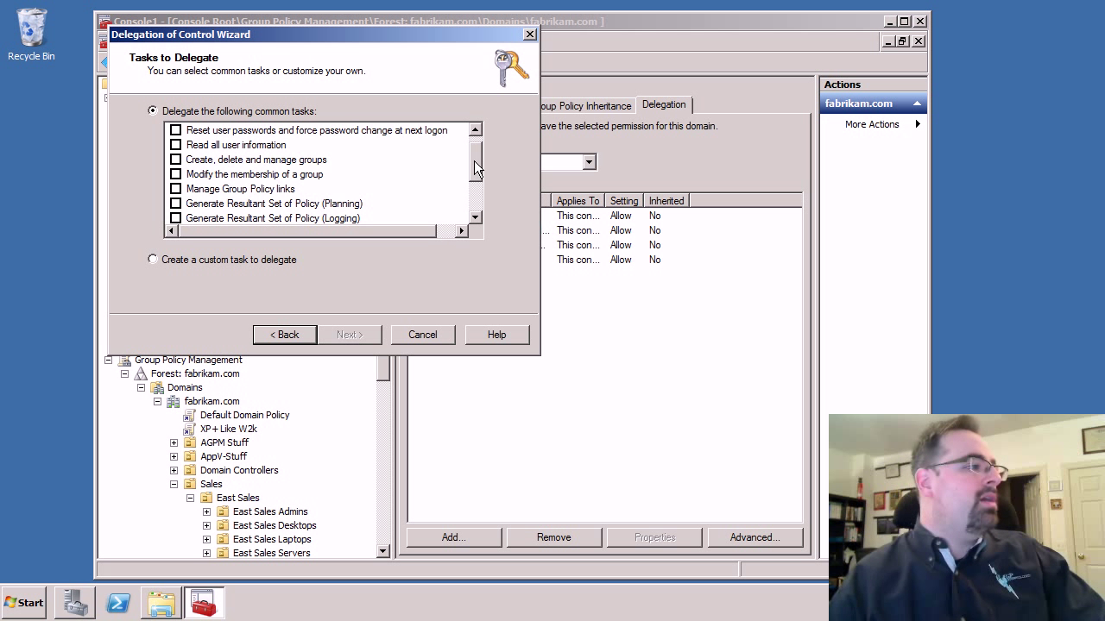
scroll(474, 168, "down", 2)
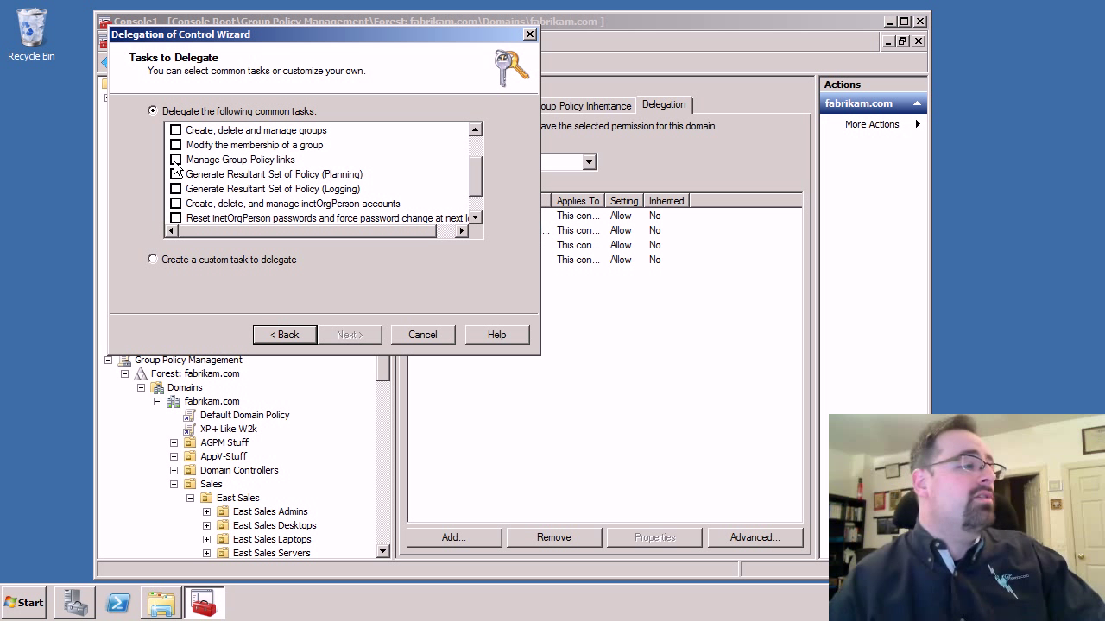
left_click(176, 160)
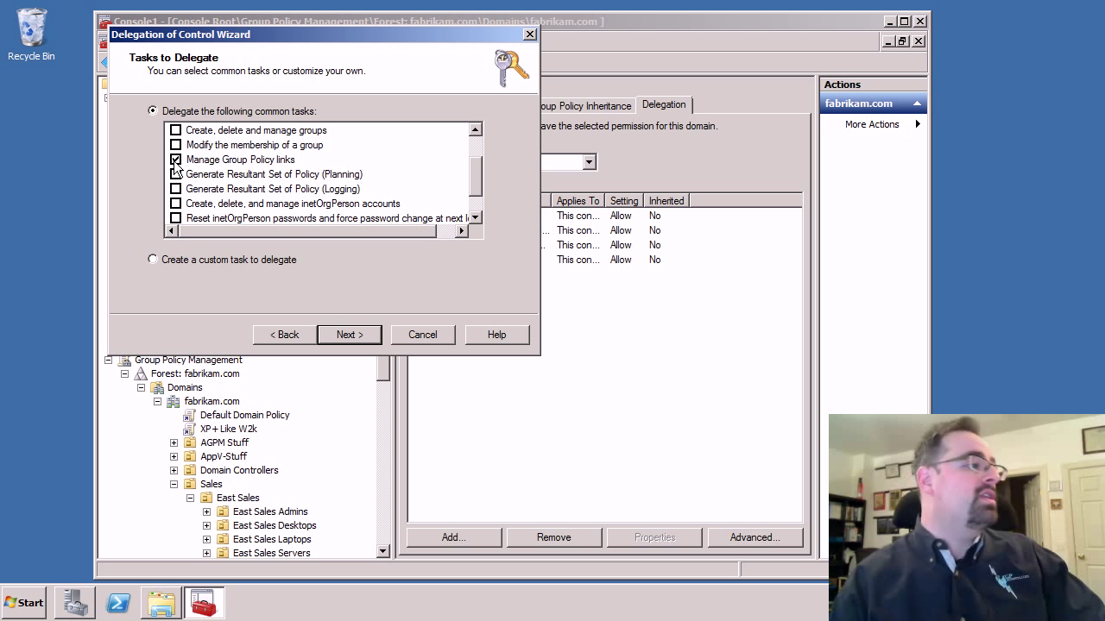
left_click(176, 160)
left_click(176, 174)
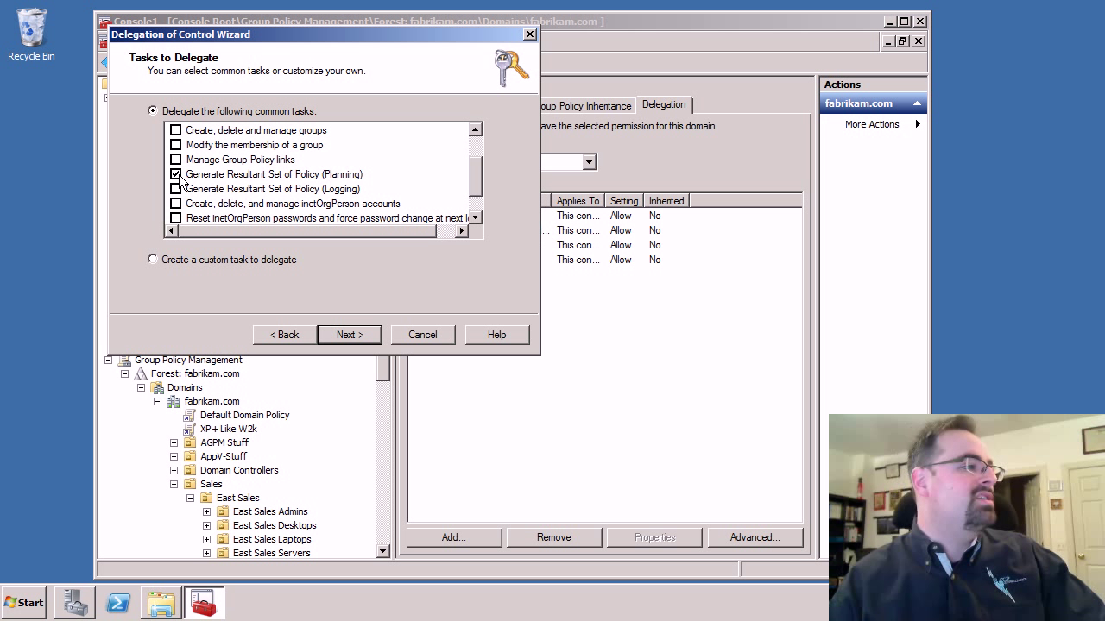
left_click(176, 174)
left_click(177, 189)
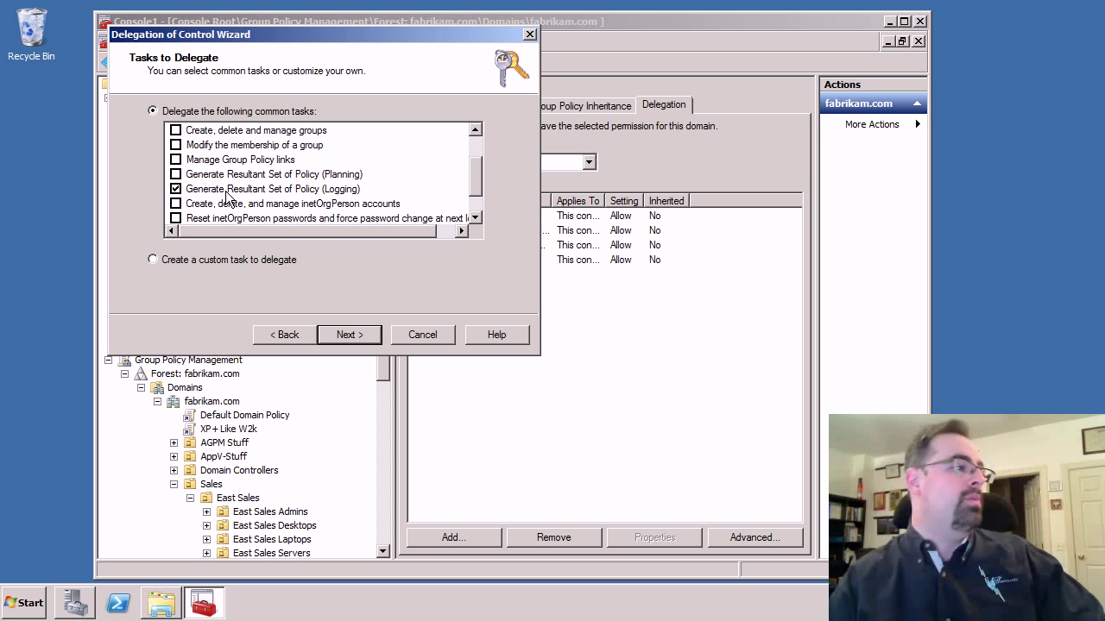
left_click(176, 189)
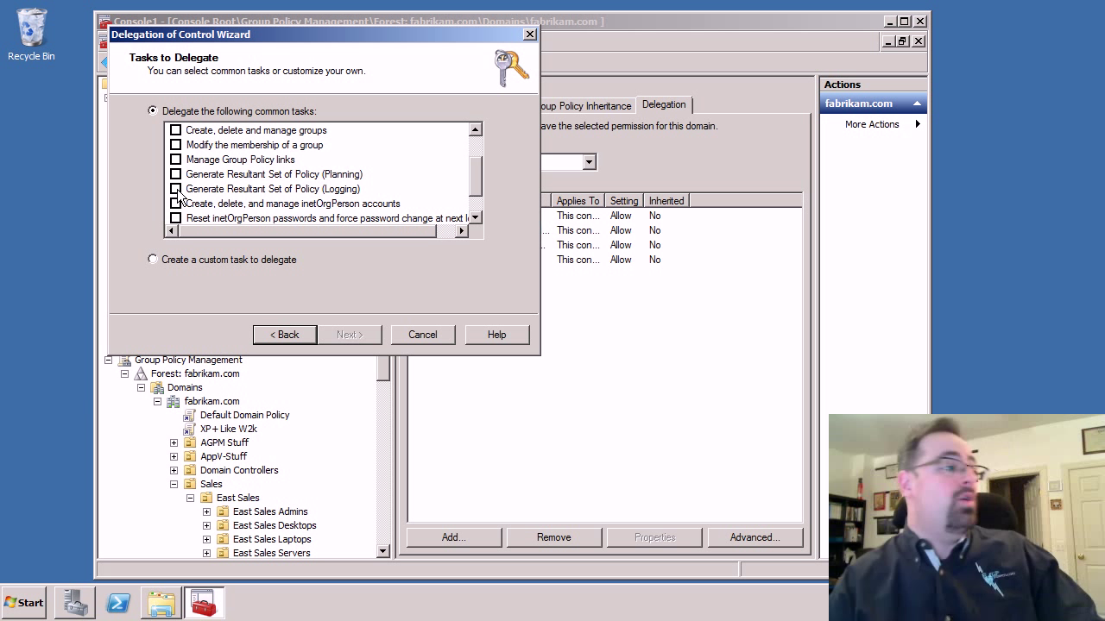
Step: Delegate the Manage Group Policy links task and finish the delegation wizard
left_click(176, 160)
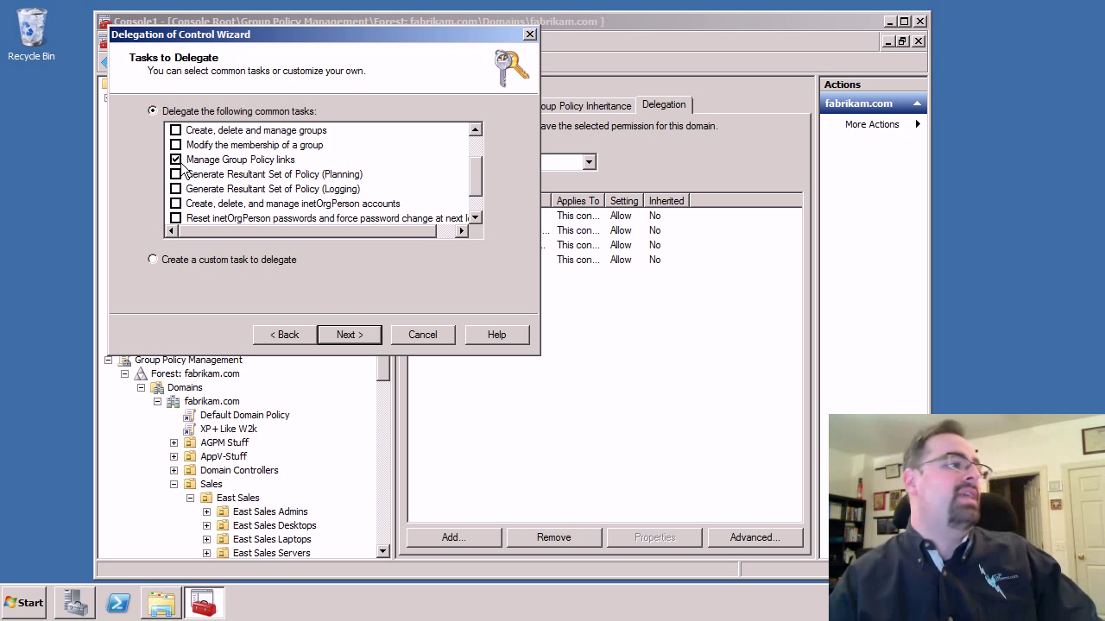
left_click(356, 337)
left_click(354, 339)
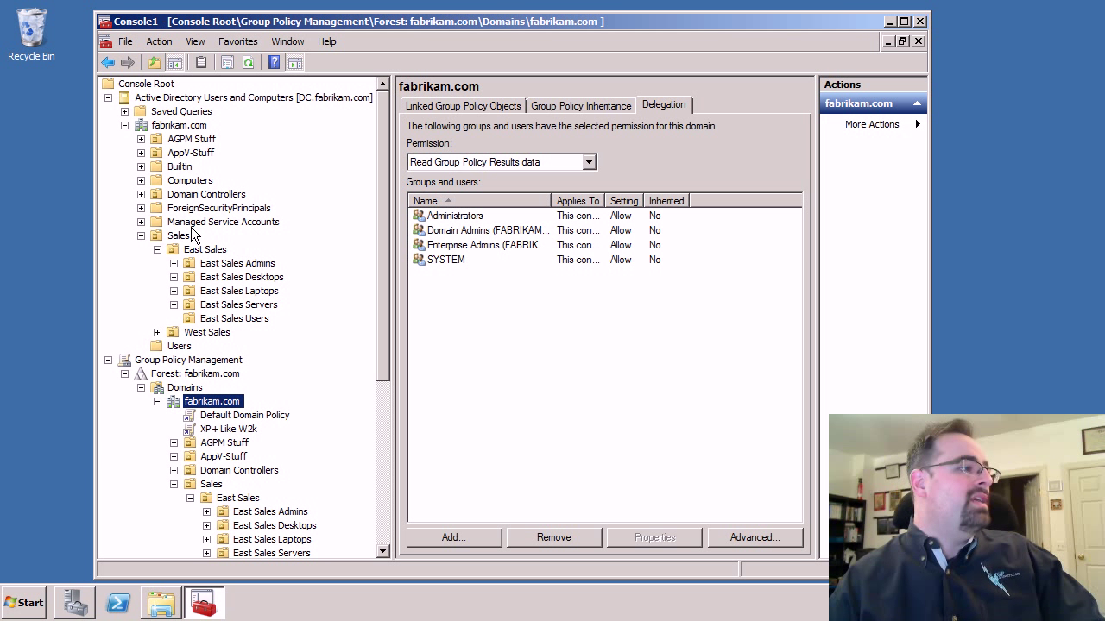
Step: Examine the Group Policy Management delegation of the East Sales Users OU and its available permission types
left_click(232, 319)
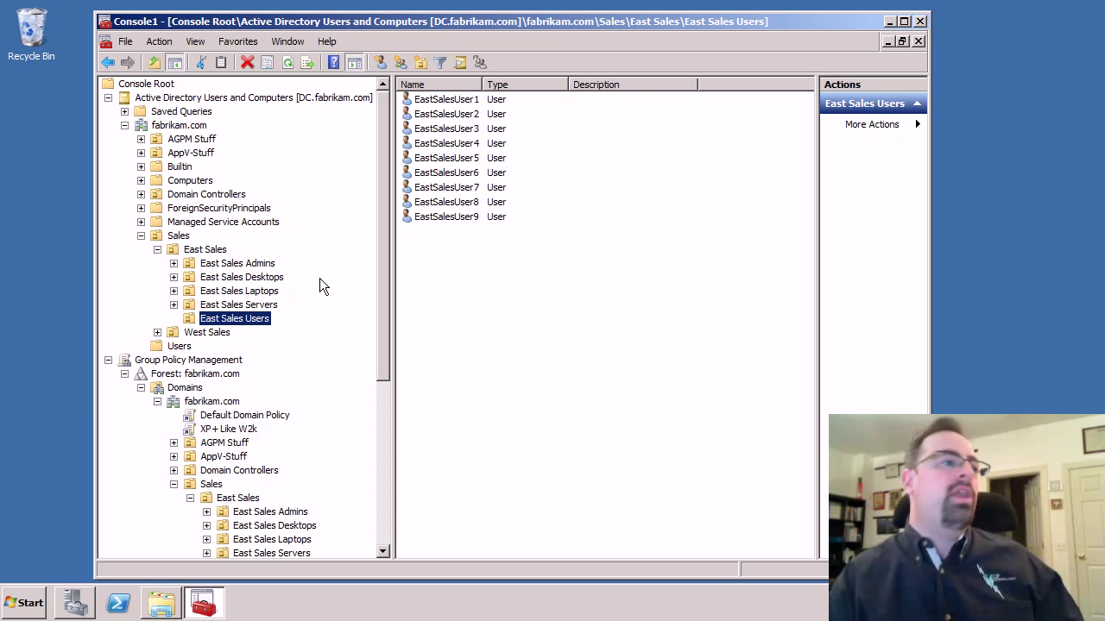
left_click_drag(387, 275, 378, 439)
left_click(259, 305)
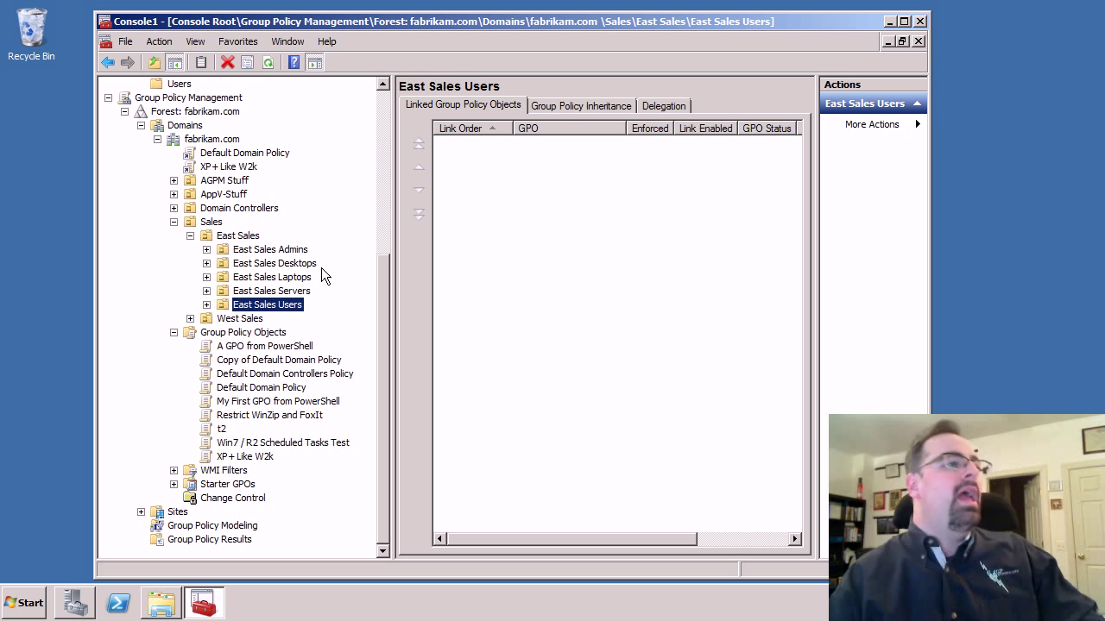
left_click(671, 106)
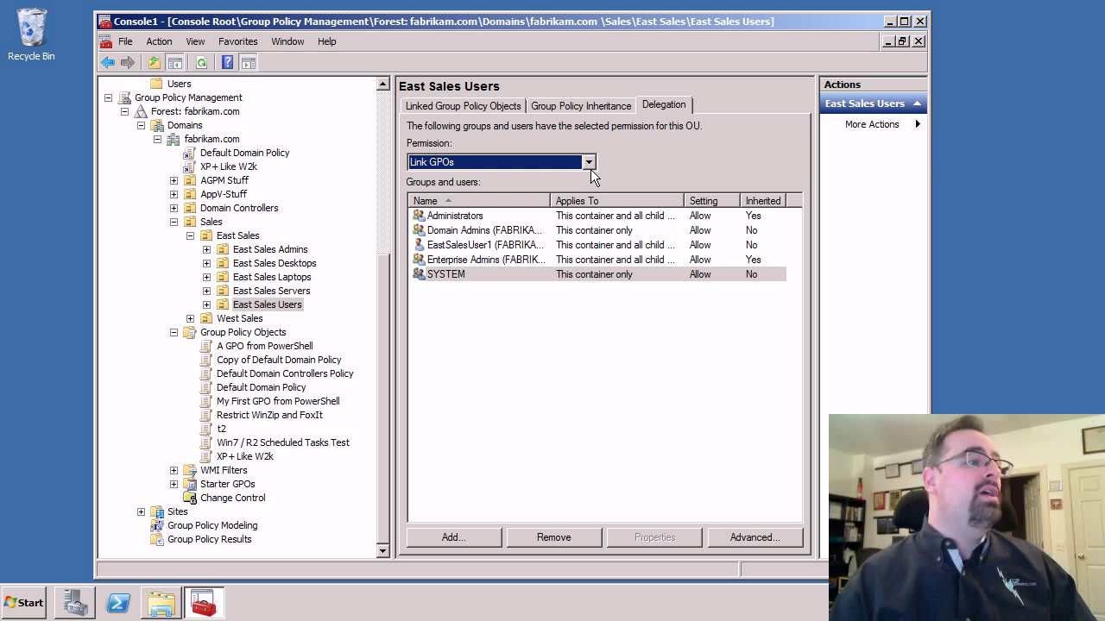
left_click(589, 165)
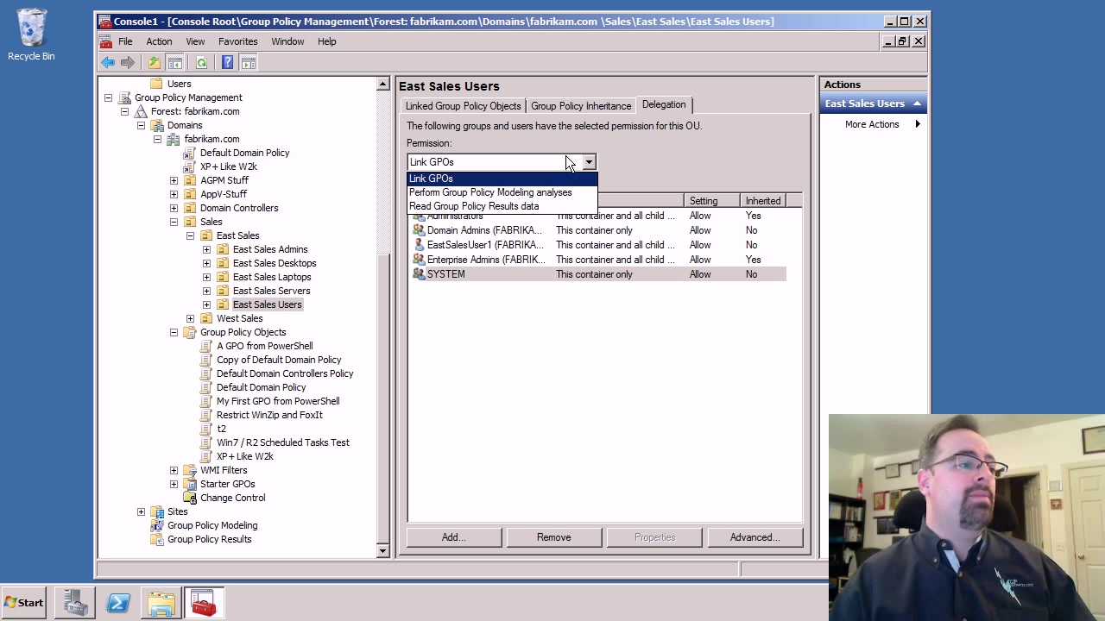
left_click(537, 299)
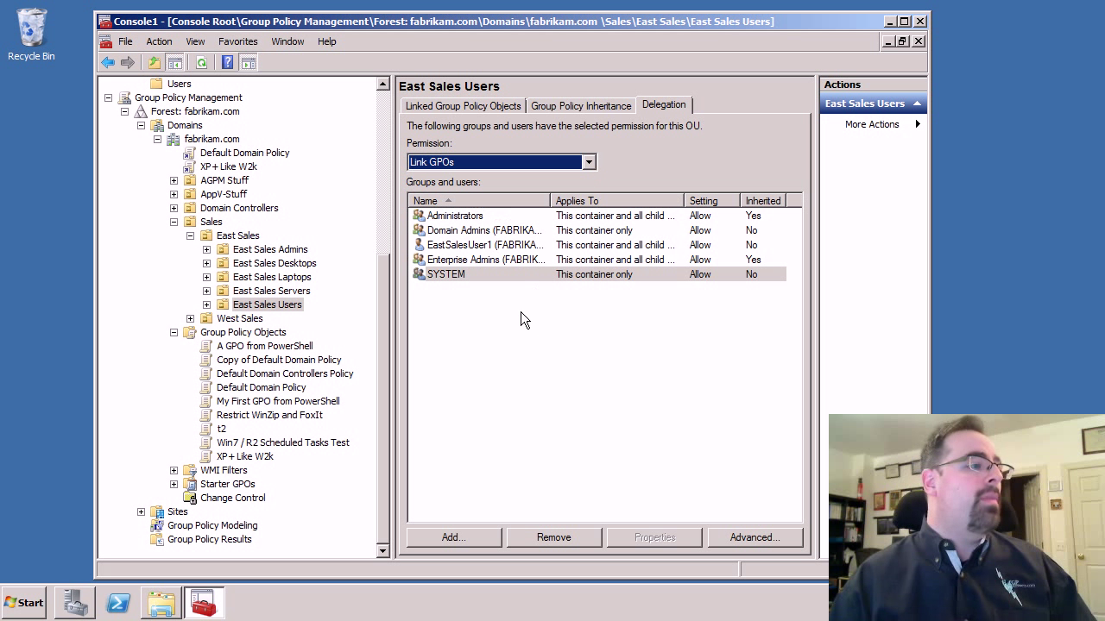
Step: Remove EastSalesUser1 from the Link GPOs delegation of the East Sales Users OU
left_click(492, 246)
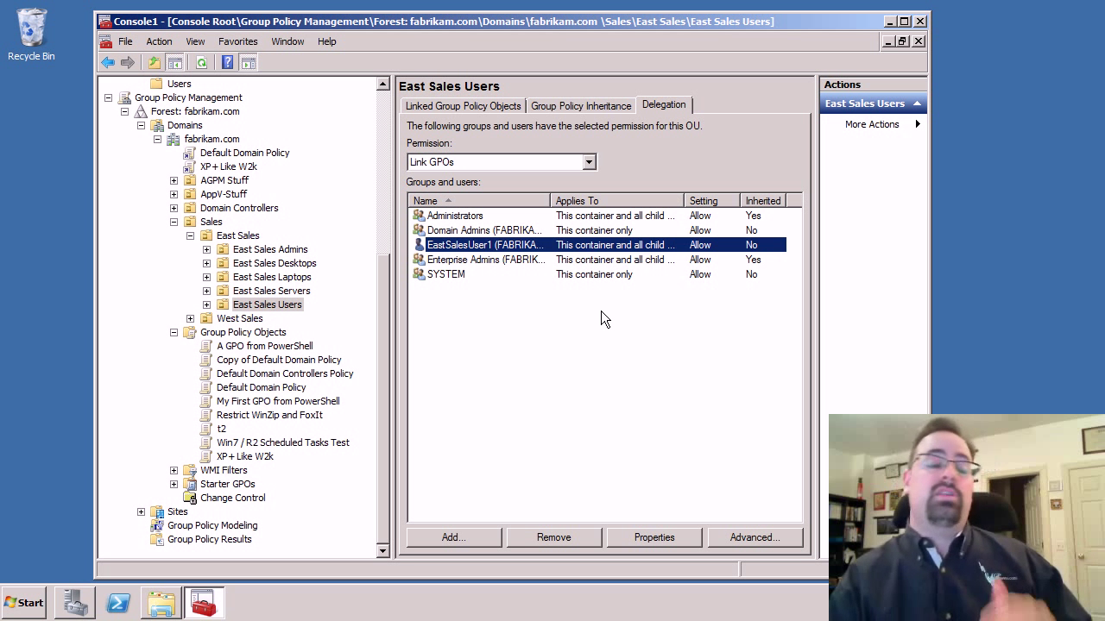
left_click(572, 535)
left_click(556, 337)
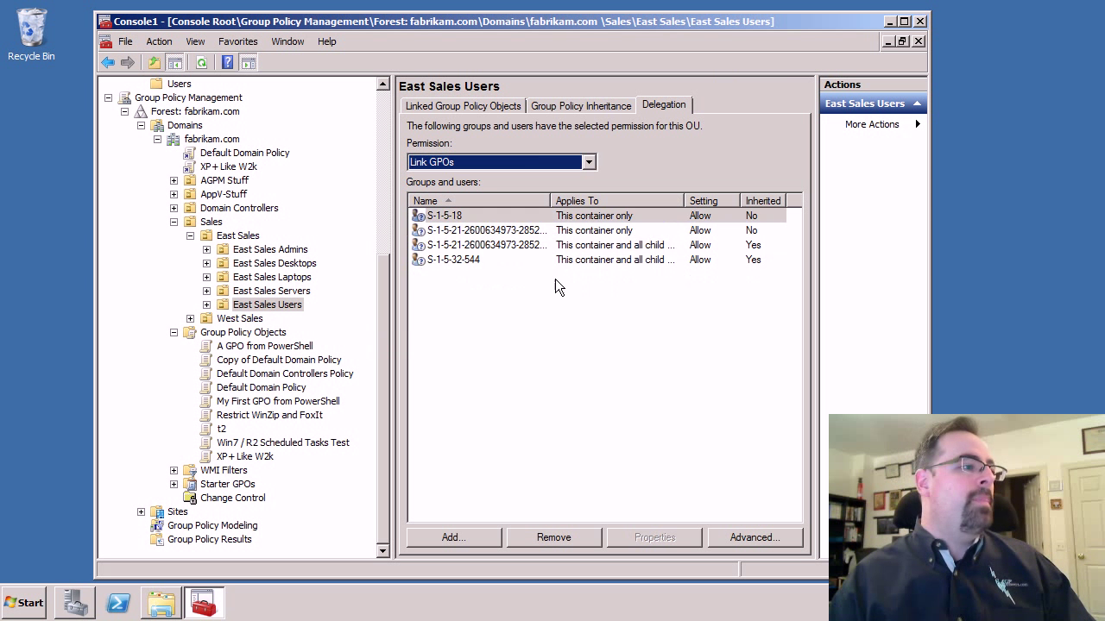
Step: With the Link GPOs permission chosen for East Sales Users, select eastsalesuser1 as the user to add
left_click(564, 165)
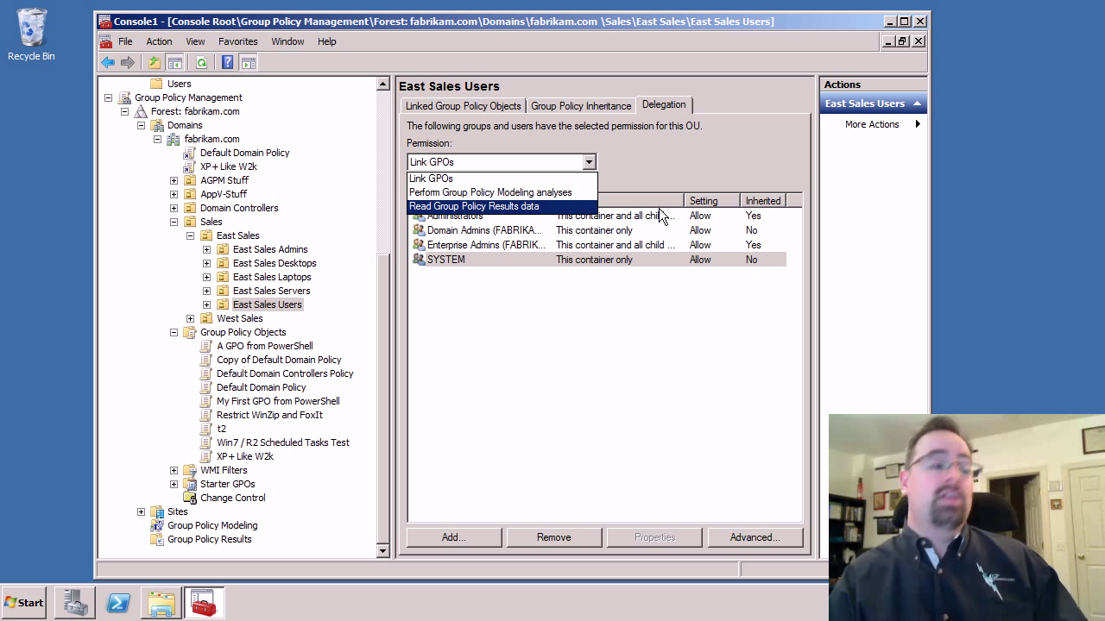
left_click(499, 177)
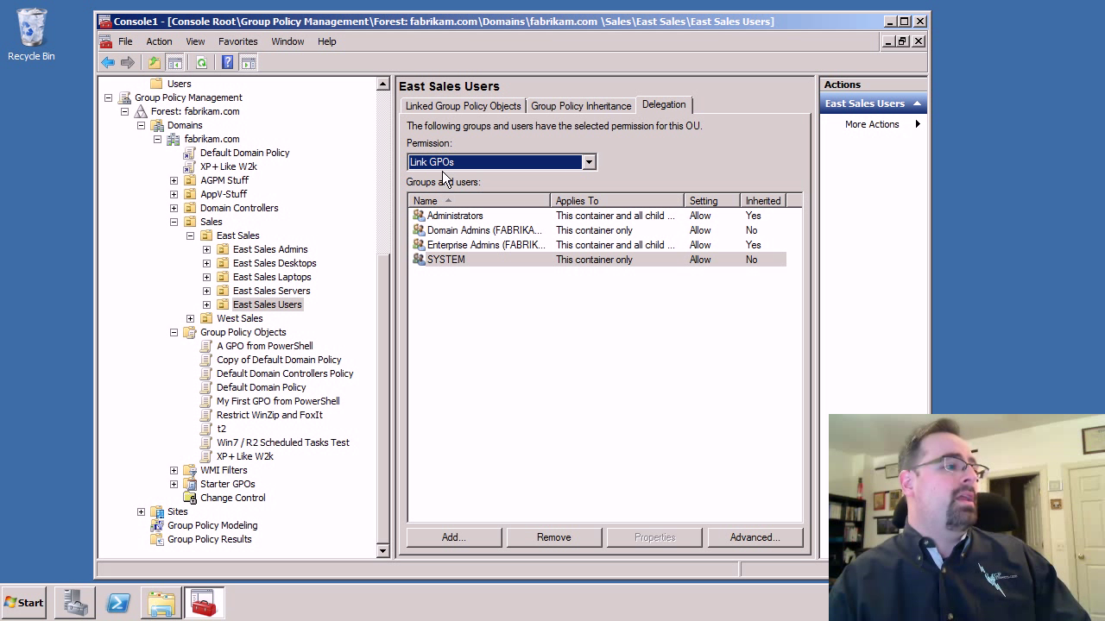
left_click(475, 536)
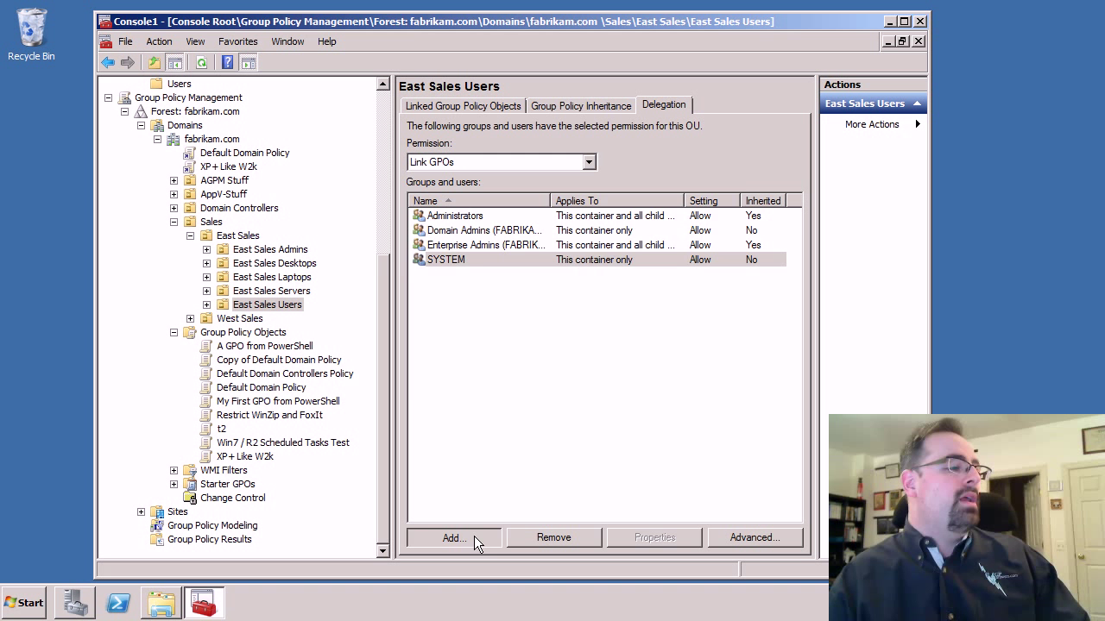
type("eas")
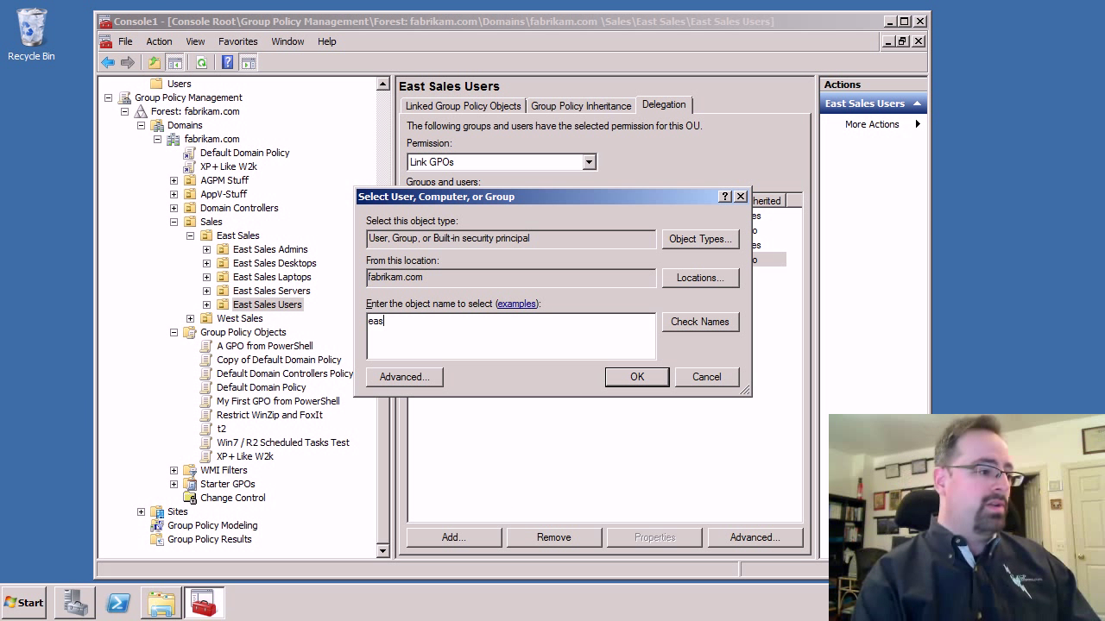
type("salesuser1")
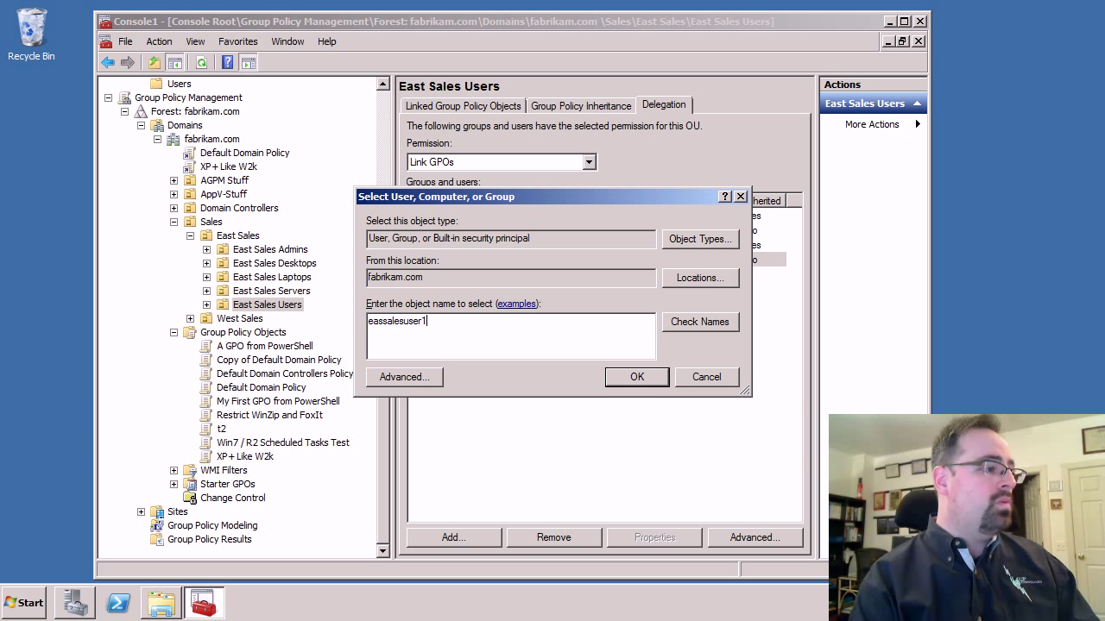
key("Return")
key("Return")
key("ctrl+a")
type("ea")
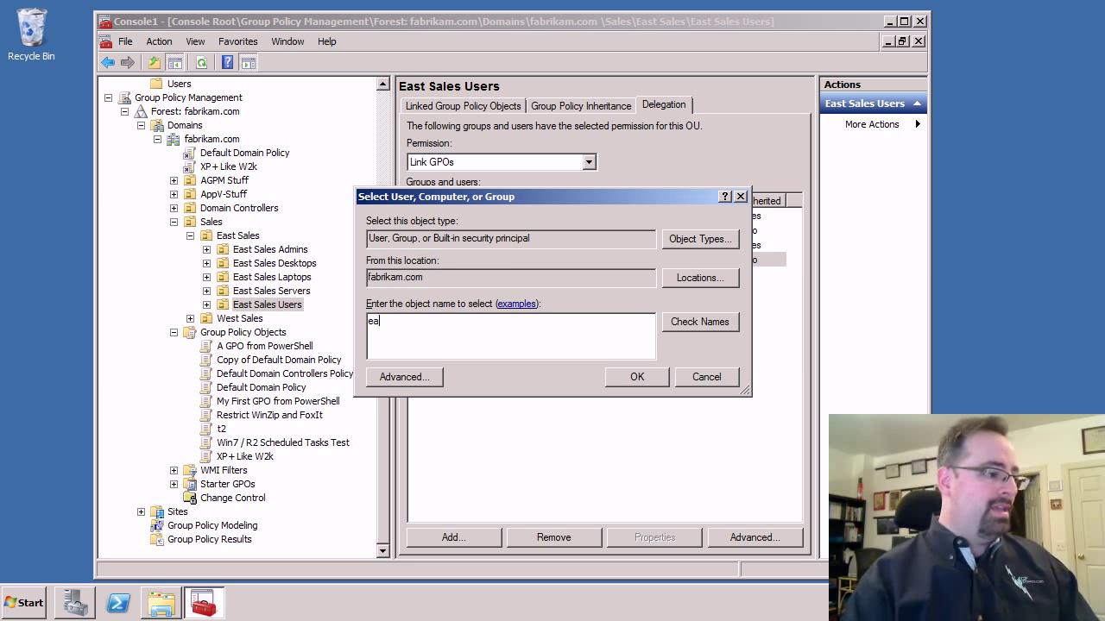
type("stsalesuser1")
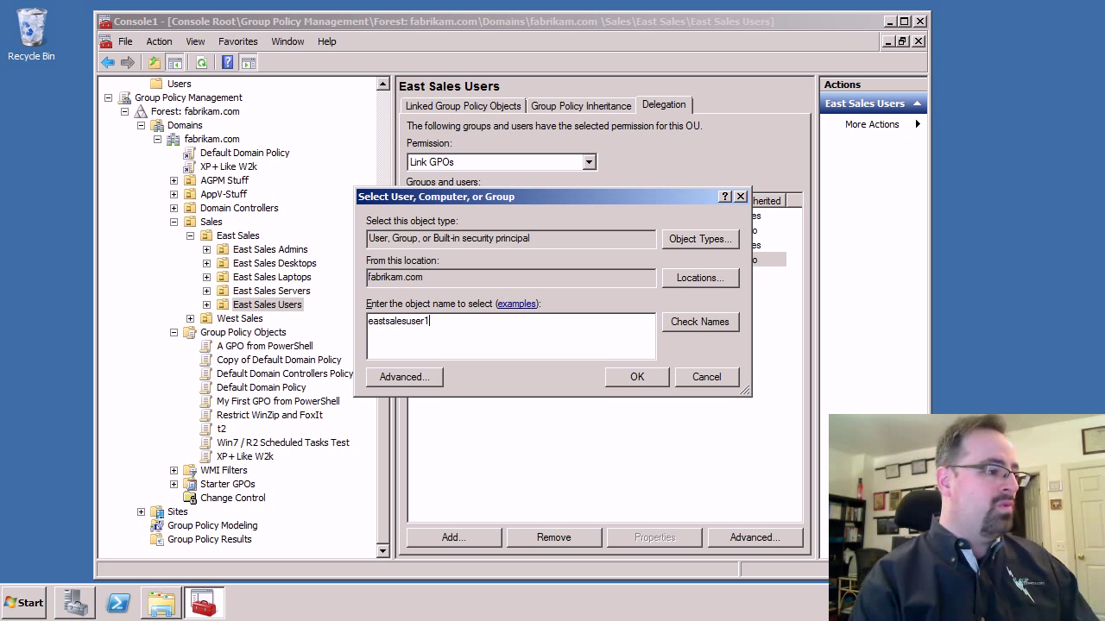
key("Return")
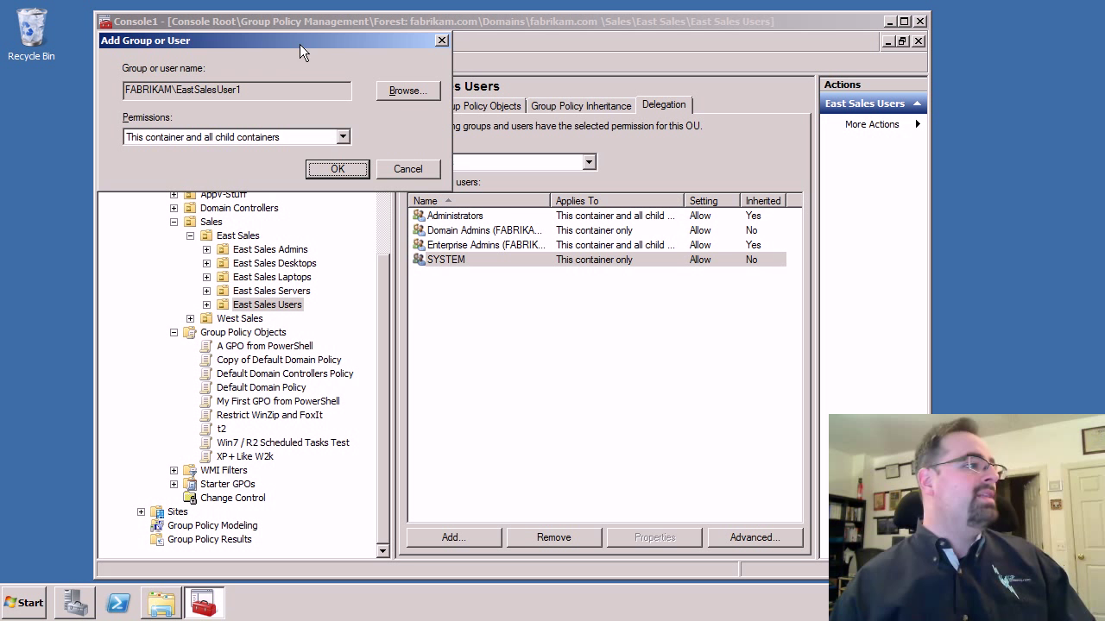
Step: Grant the selected user the Link GPOs permission on this container and all child containers
left_click_drag(299, 44, 542, 250)
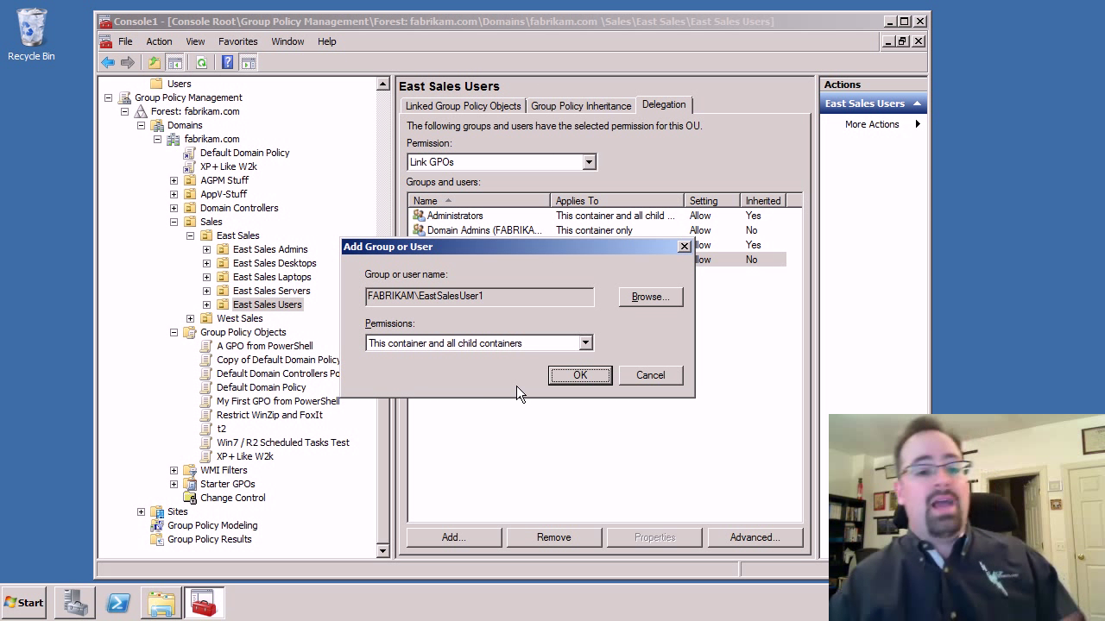
left_click(581, 377)
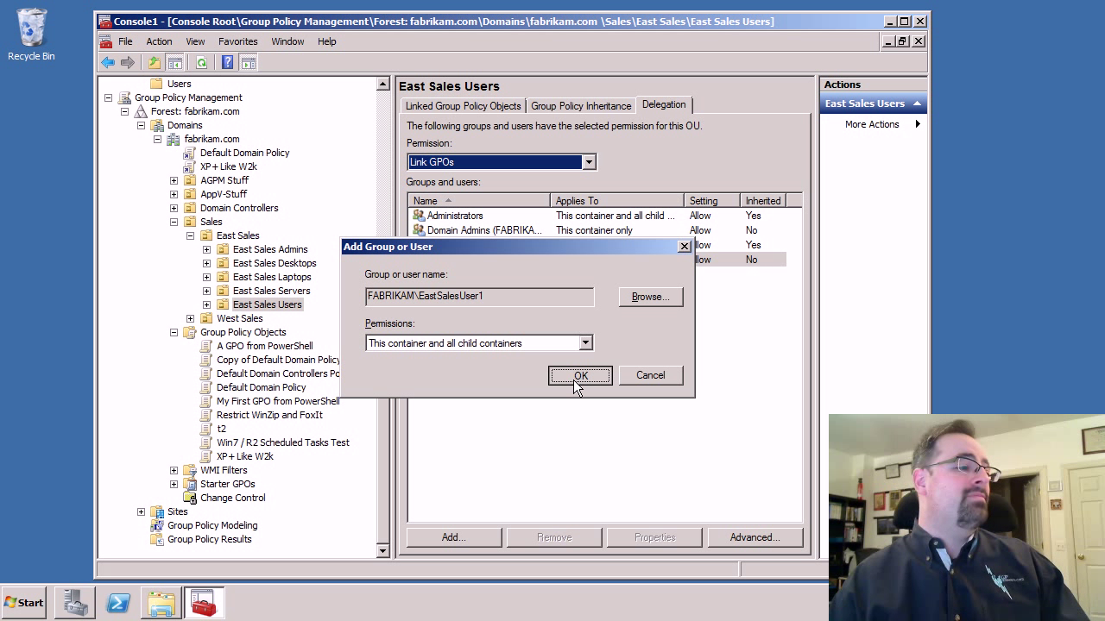
left_click(581, 377)
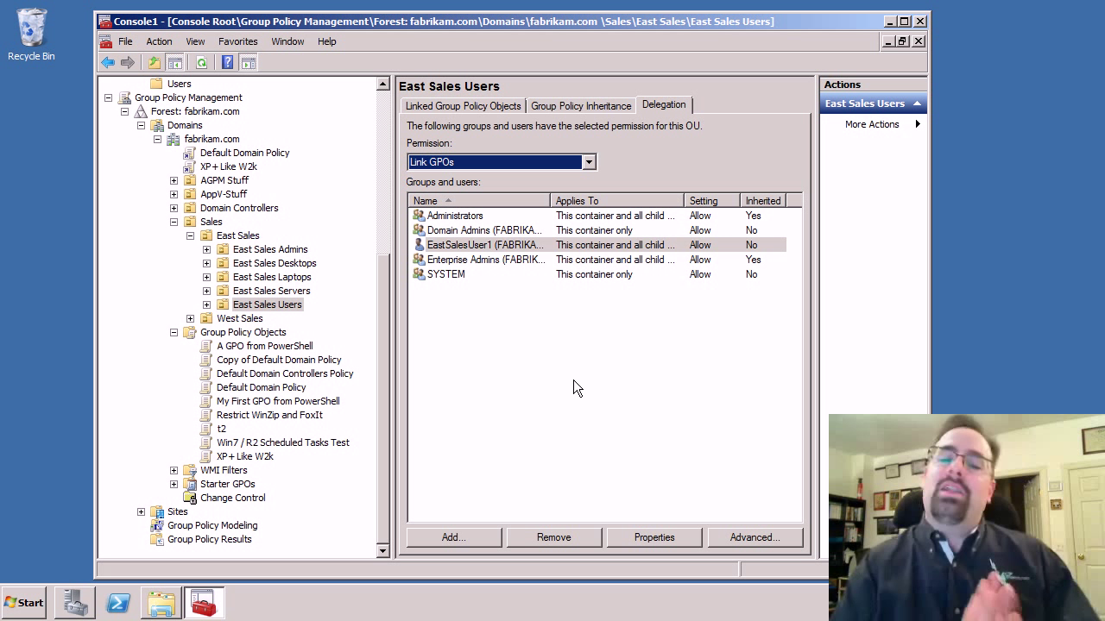